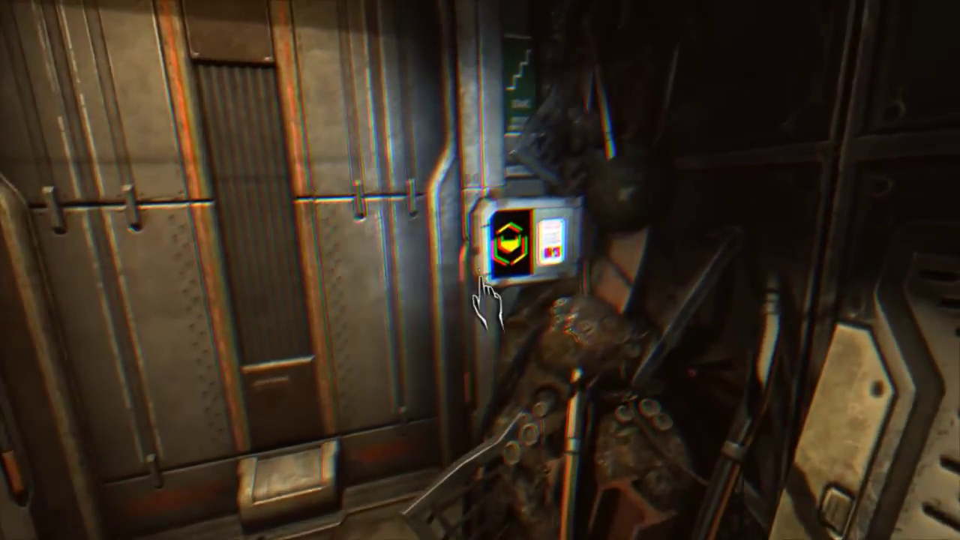
click(486, 300)
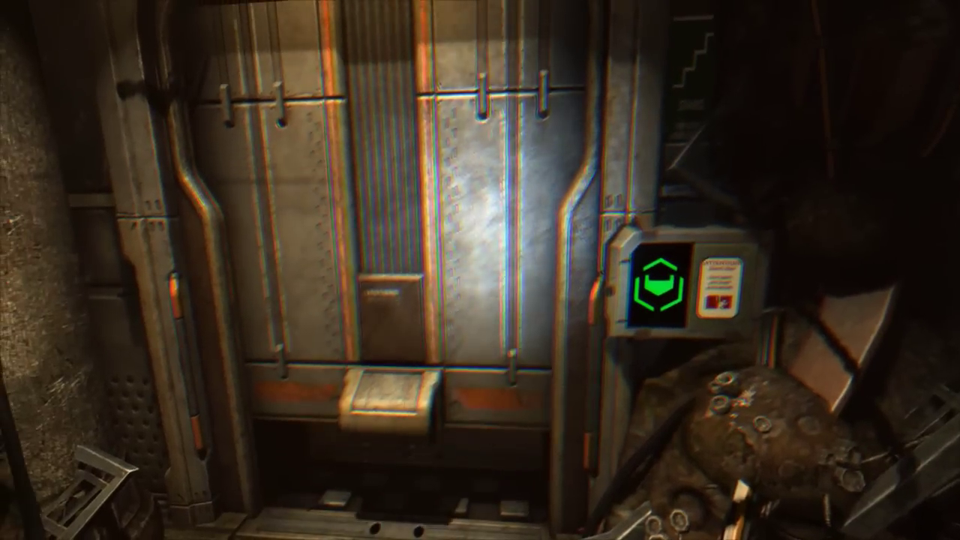